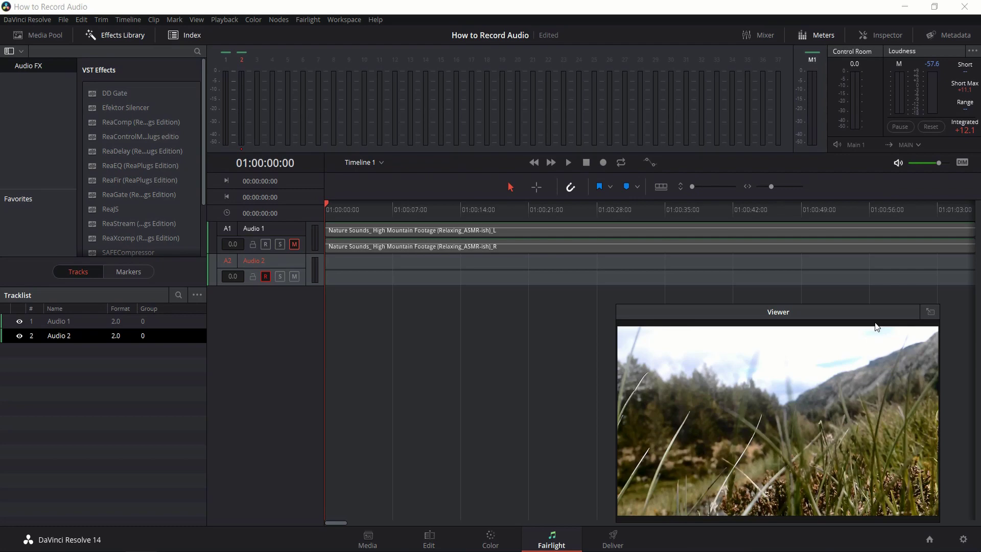
Move the floating viewer to the lower left and show the Mixer panel beside the timeline
left_click(530, 497)
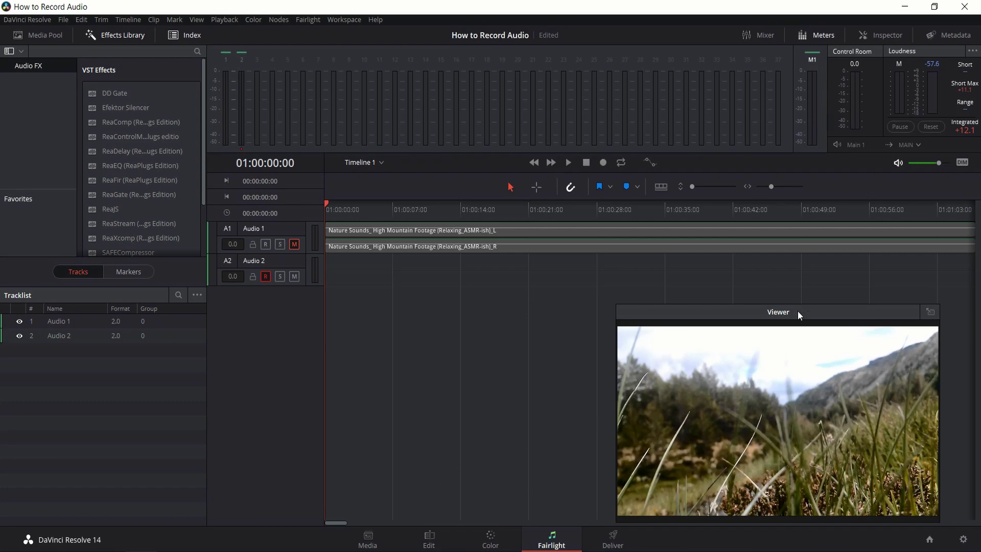
left_click_drag(800, 315, 821, 289)
left_click_drag(886, 287, 818, 307)
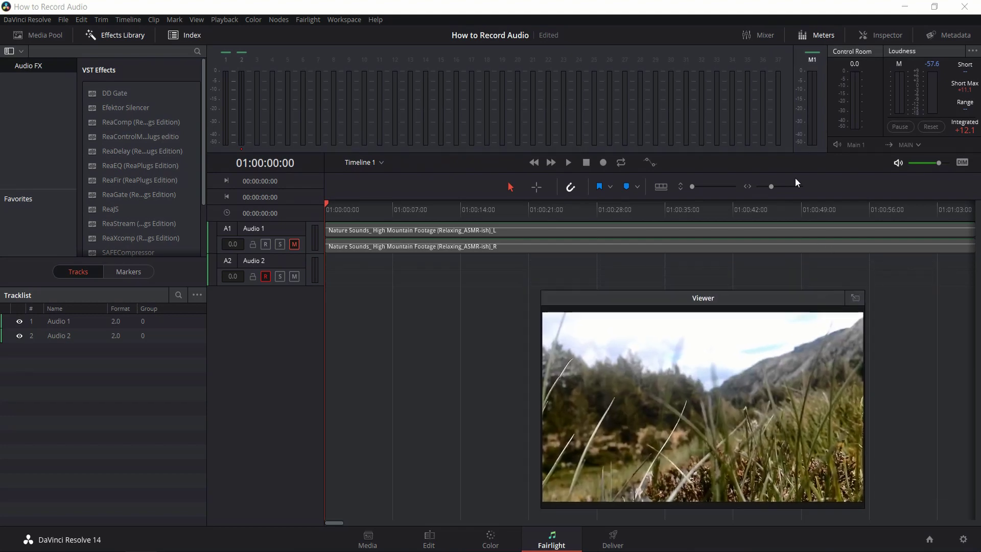
left_click(851, 298)
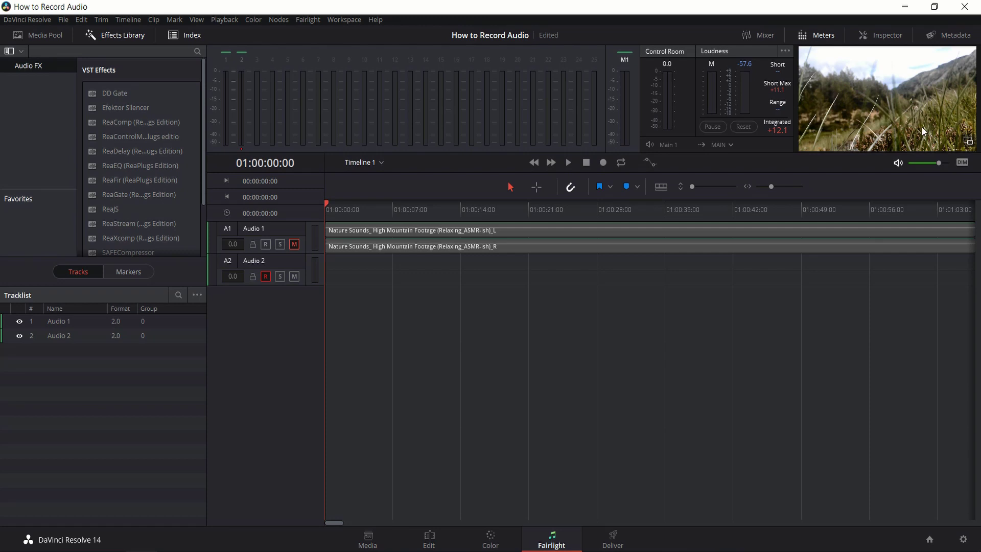
left_click(967, 141)
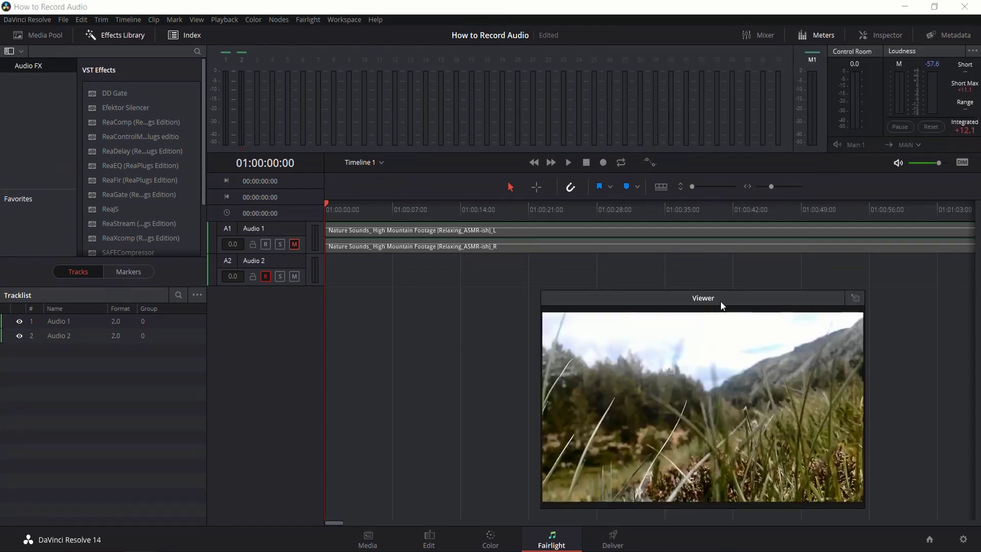
left_click_drag(722, 302, 510, 300)
left_click(760, 37)
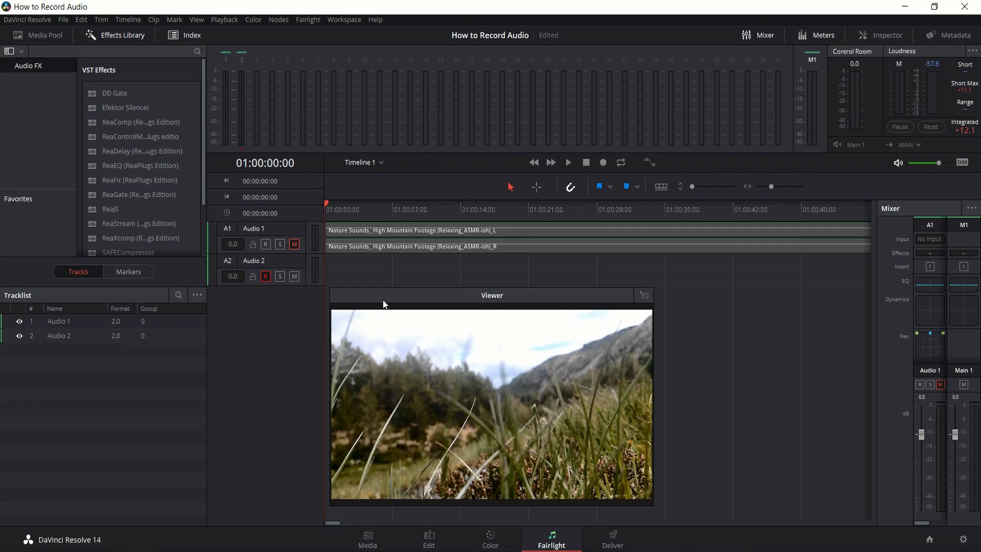
left_click_drag(384, 300, 374, 384)
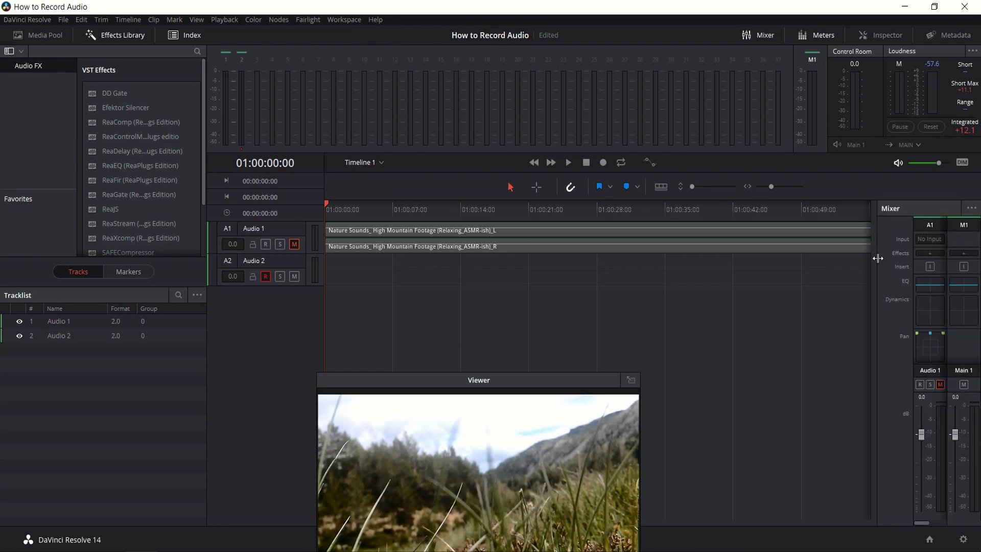
Widen the mixer to reveal the Audio 2 strip and open its Input choices
left_click_drag(878, 258, 827, 265)
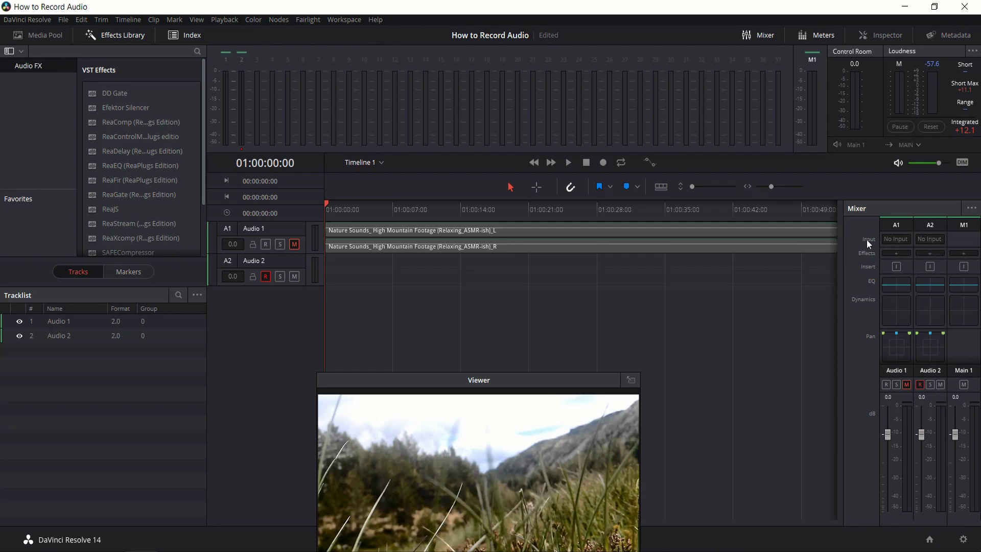
left_click(928, 239)
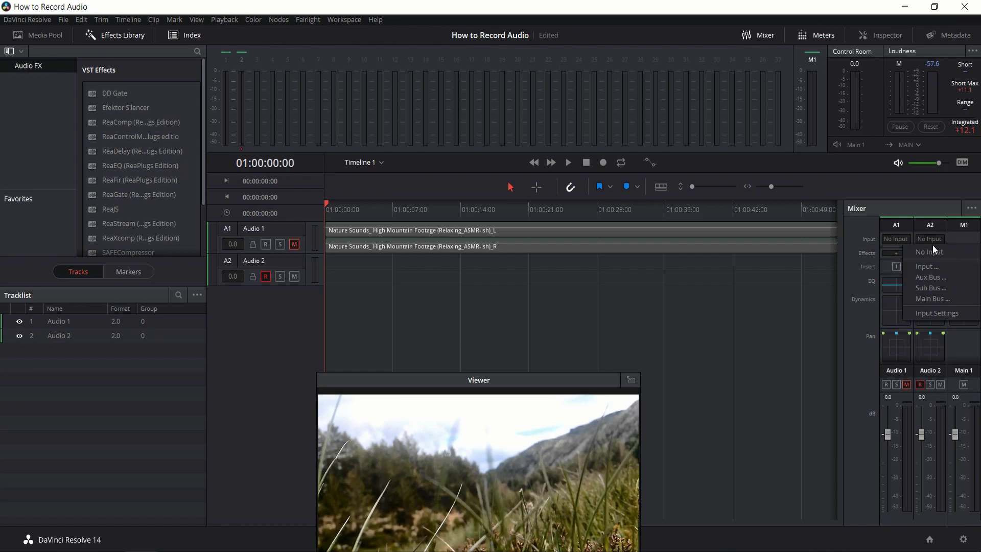
Open Patch Input/Output with Audio Inputs as the source type
left_click(939, 268)
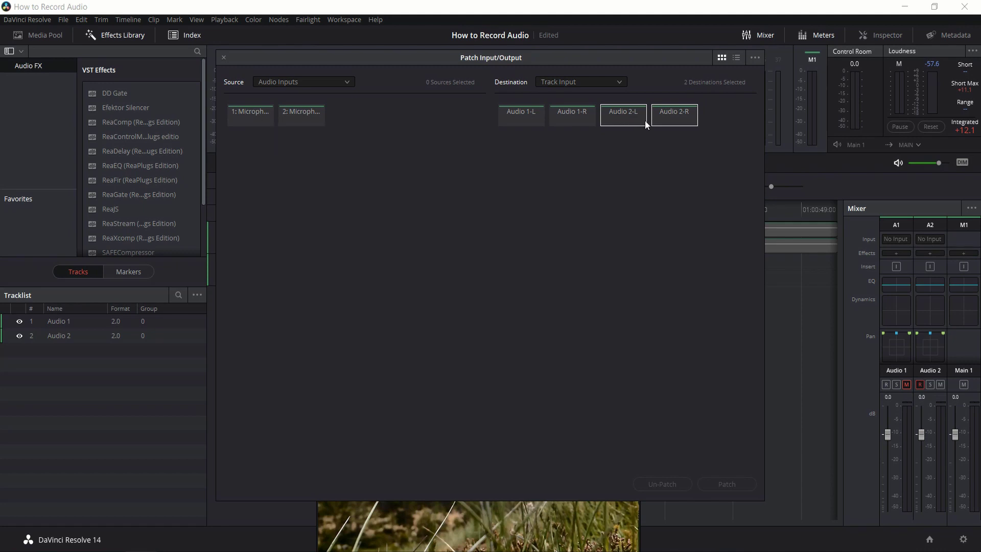
left_click(315, 82)
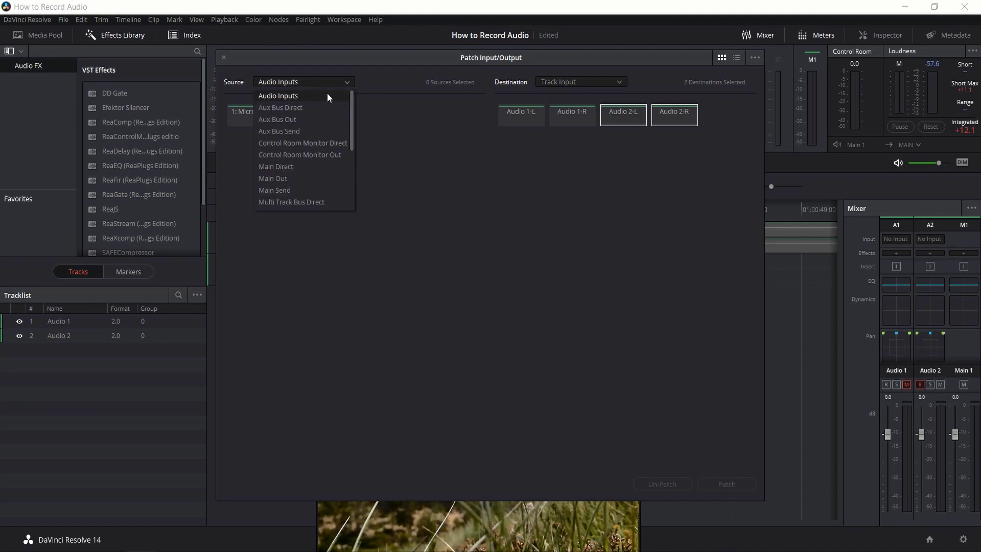
left_click(285, 96)
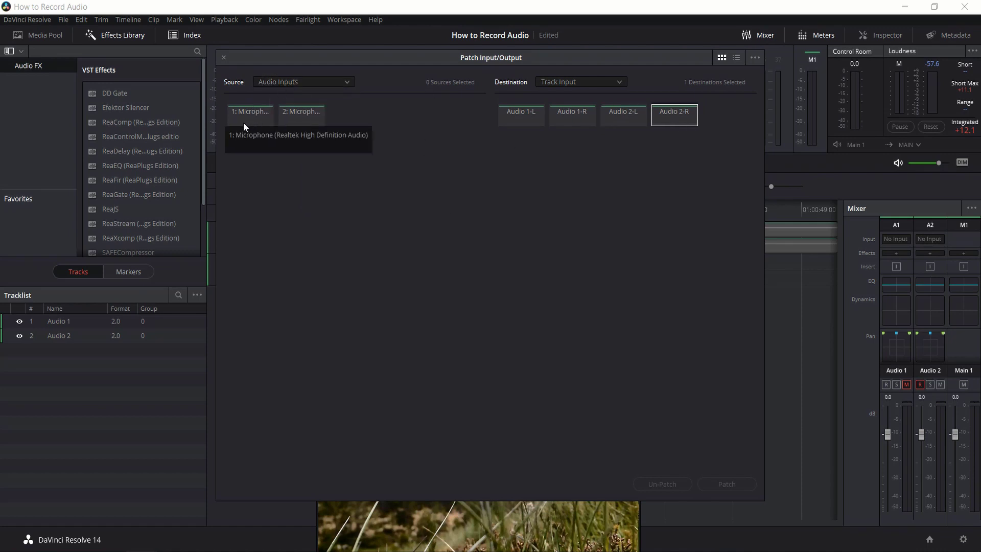
Select 1: Microphone as the source and Audio 2-L as the destination
left_click(245, 112)
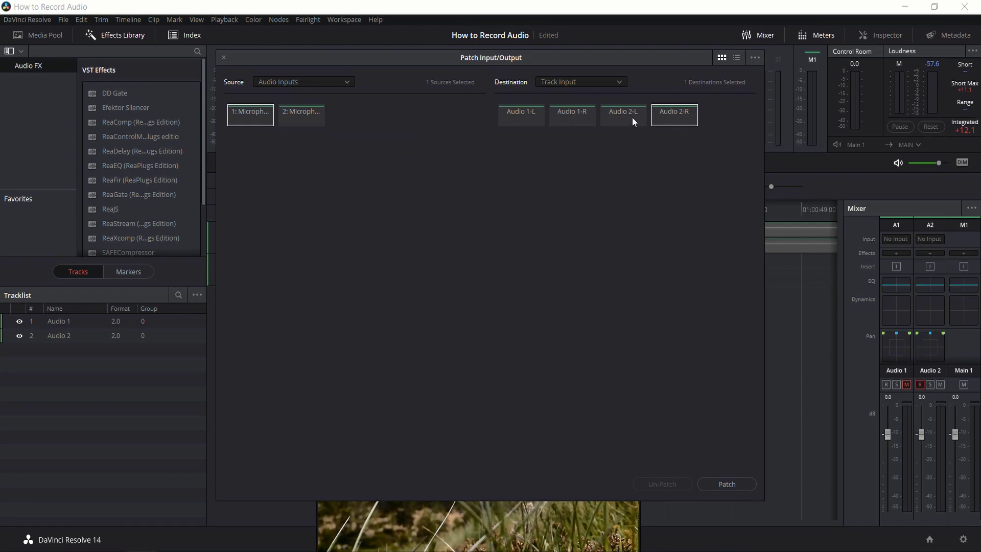
left_click(308, 119)
left_click(308, 114)
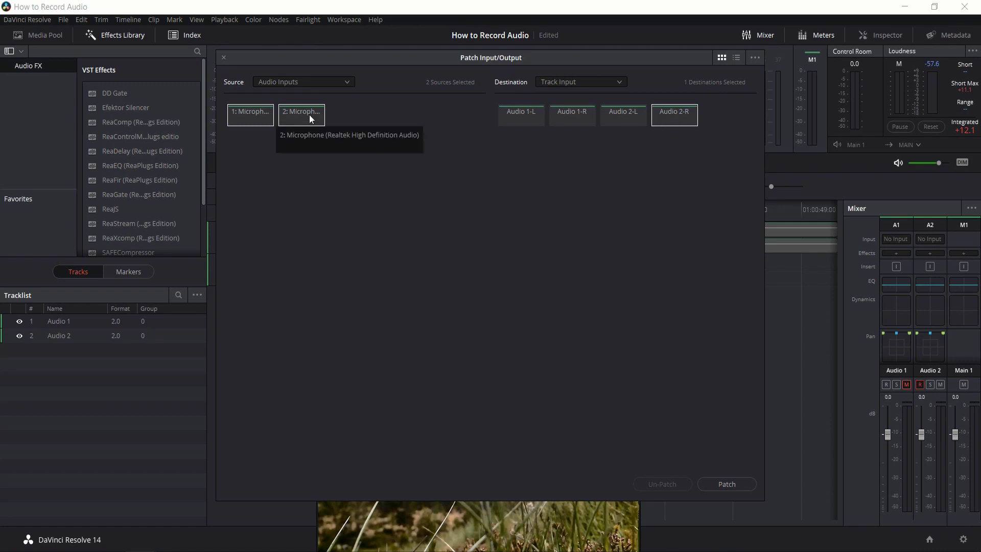
left_click(272, 151)
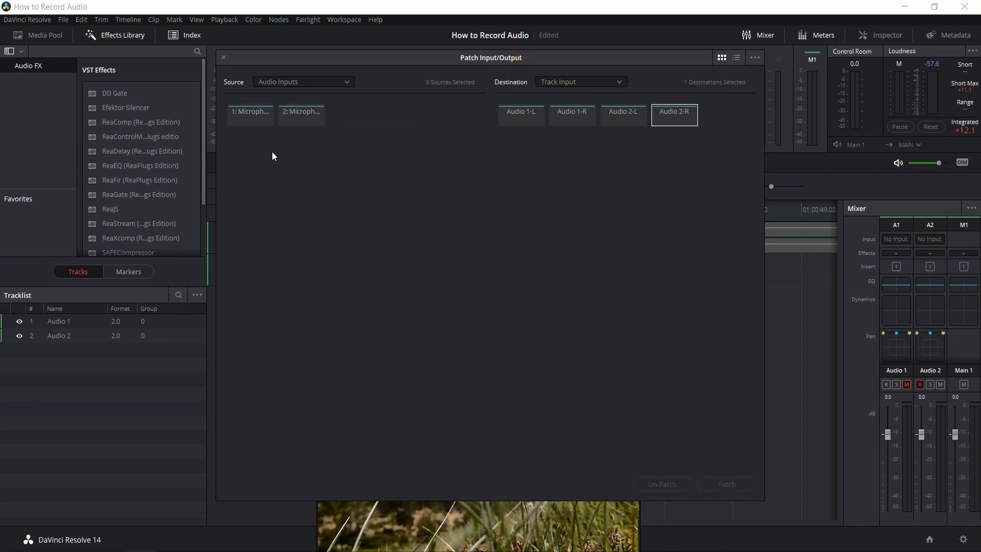
left_click(254, 113)
left_click(626, 117)
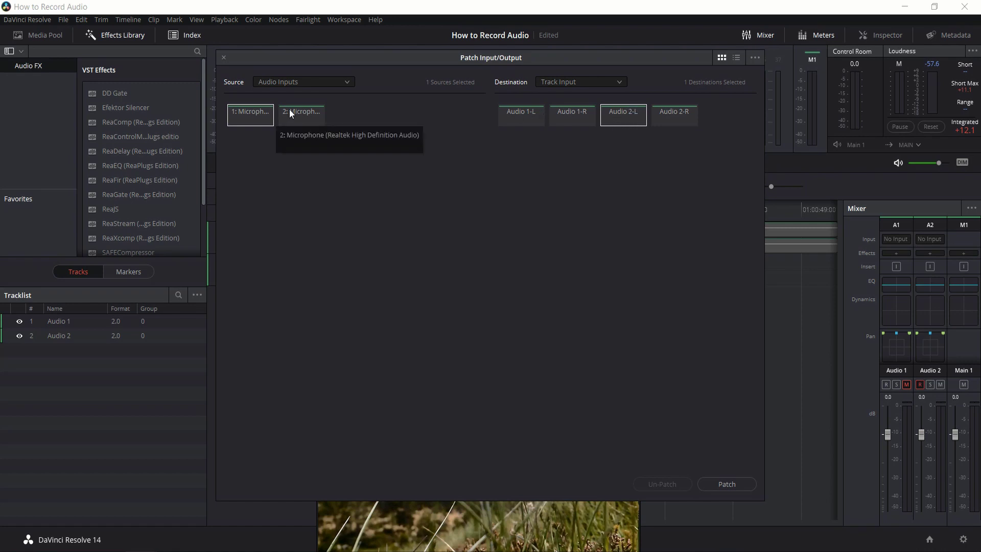
Patch 1: Microphone into Audio 2-L
left_click(745, 483)
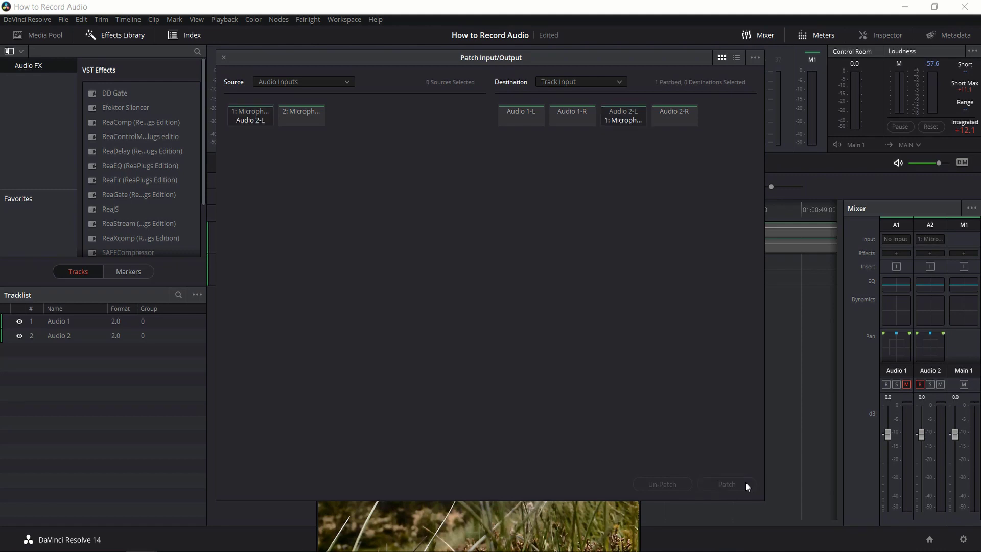
left_click(242, 121)
left_click(620, 121)
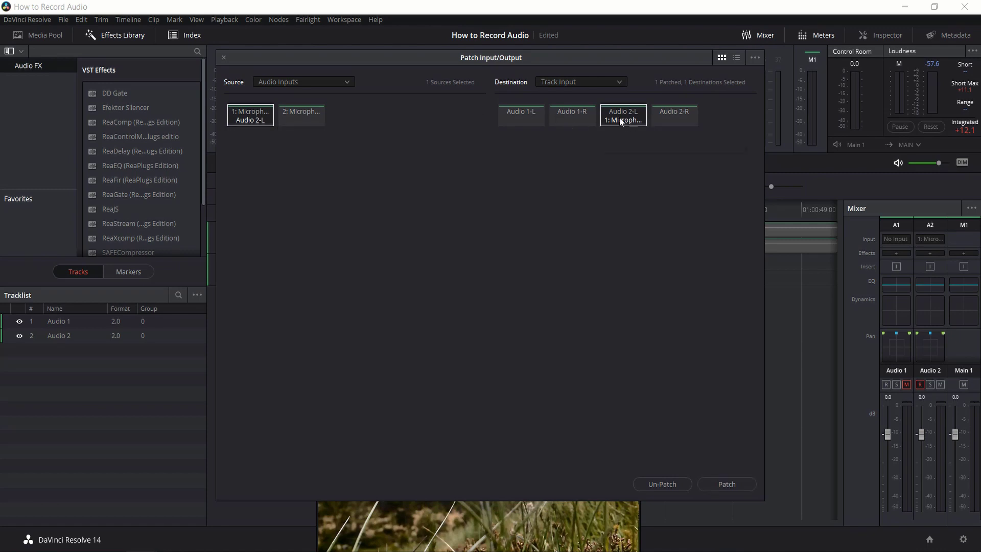
Patch 2: Microphone into Audio 2-R and close the patch window
left_click(312, 114)
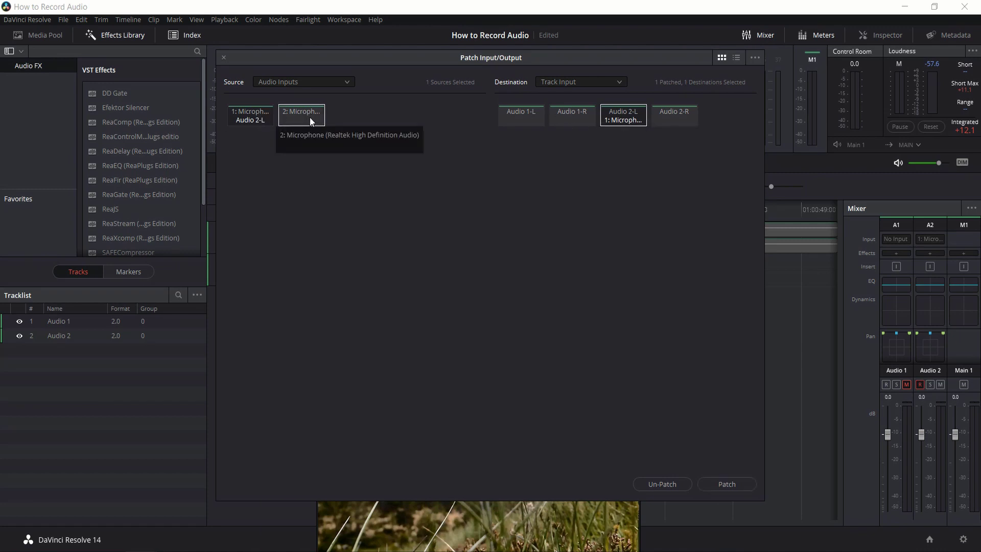
left_click(637, 119)
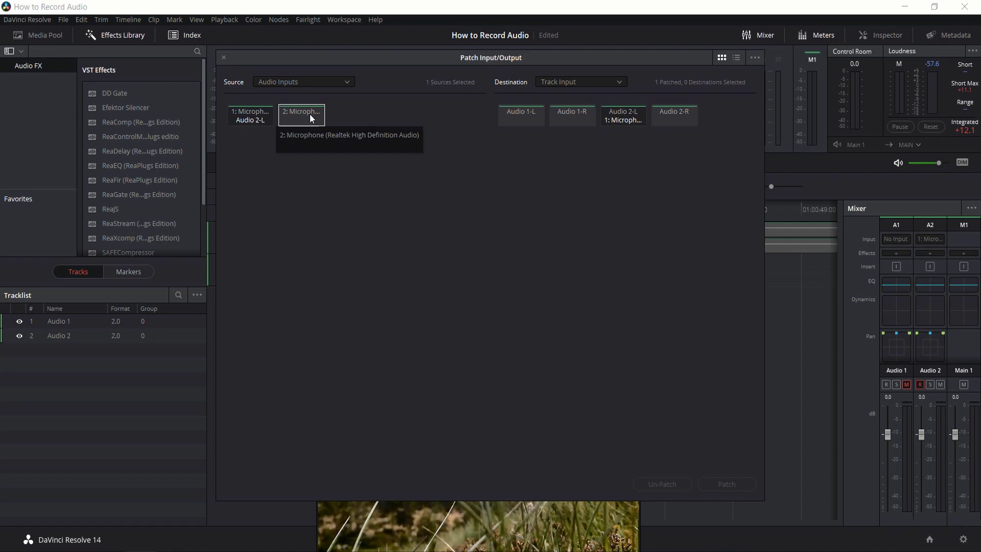
left_click(685, 114)
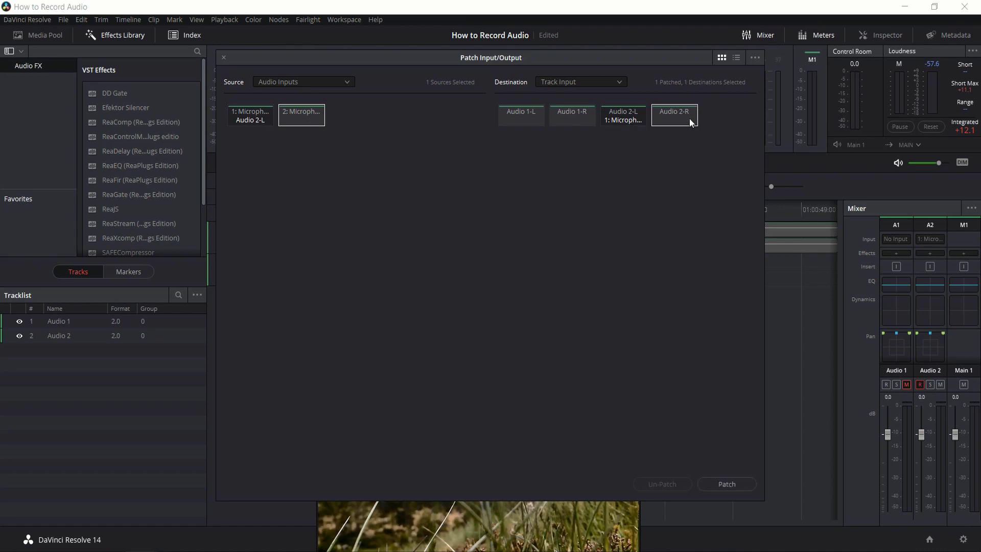
left_click(735, 483)
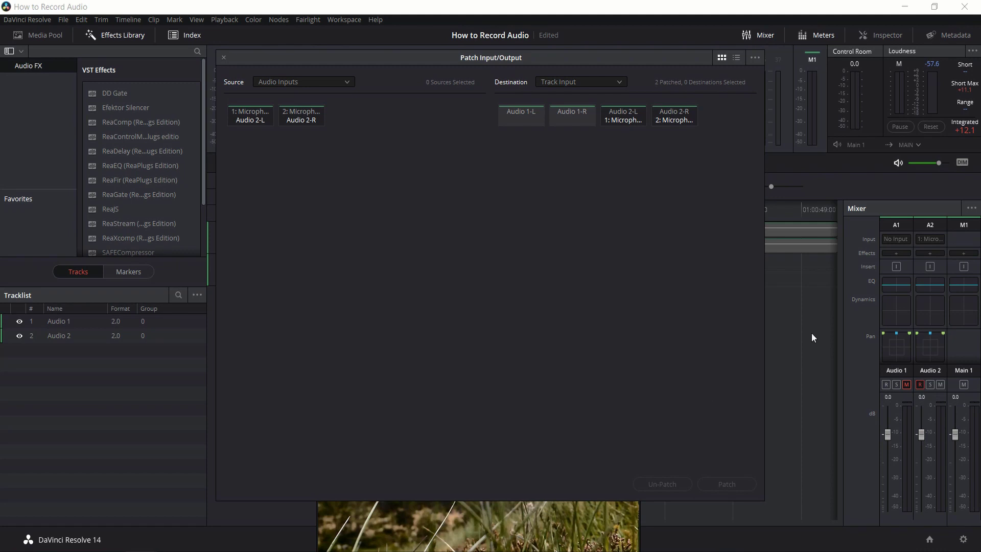
left_click(224, 58)
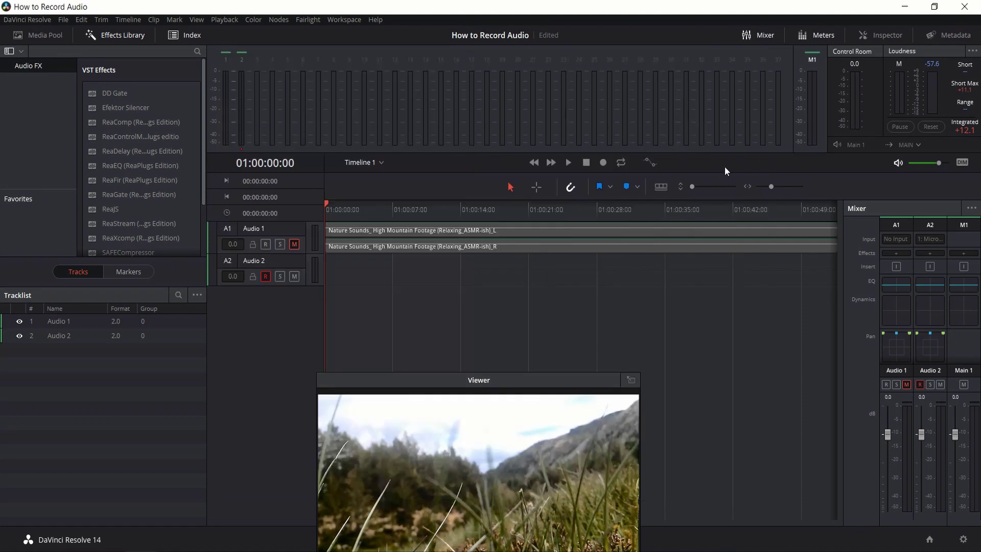
Open and dismiss the Audio 2 Effects list, leaving Audio 2 selected
left_click(927, 254)
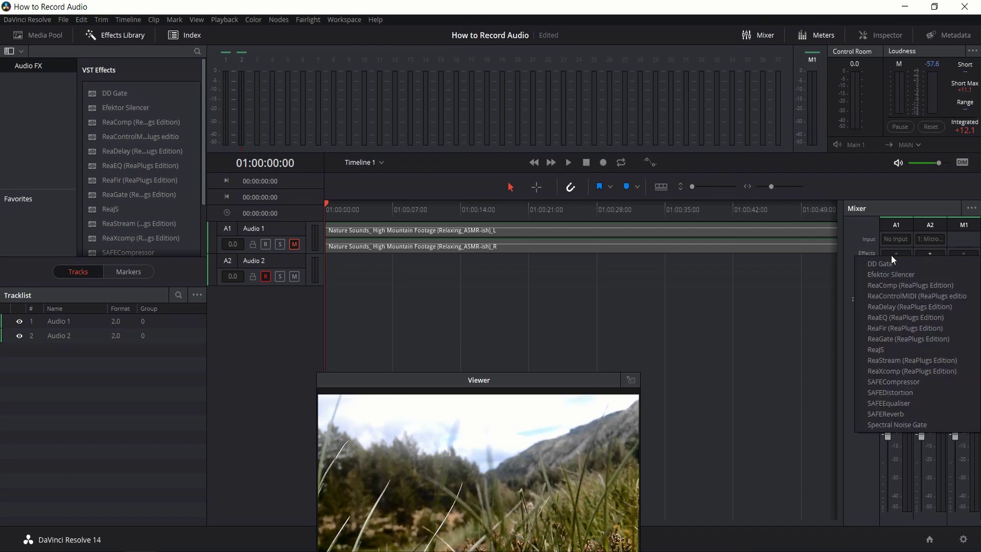
left_click(930, 253)
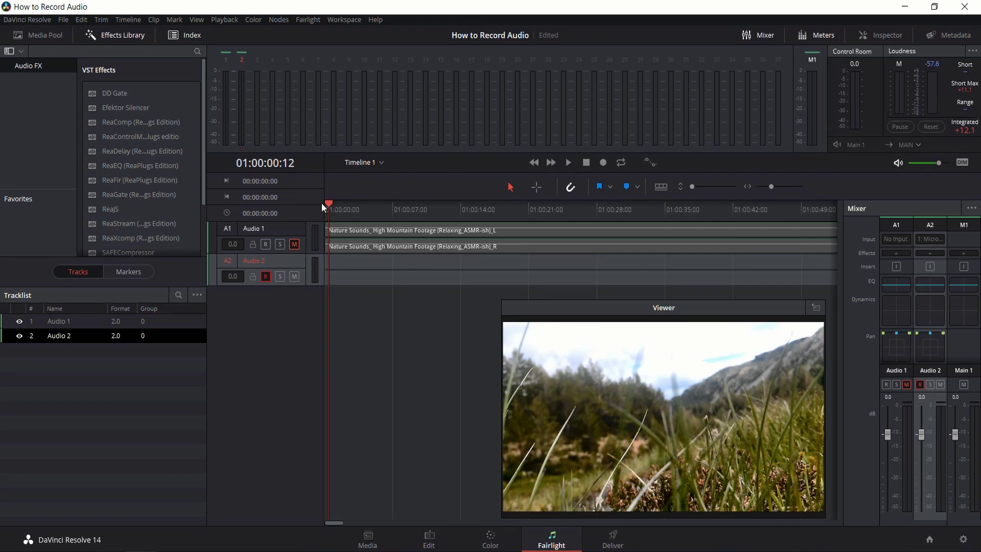
Move the playhead back to 01:00:00:00 and start recording onto Audio 2
left_click_drag(329, 209, 318, 207)
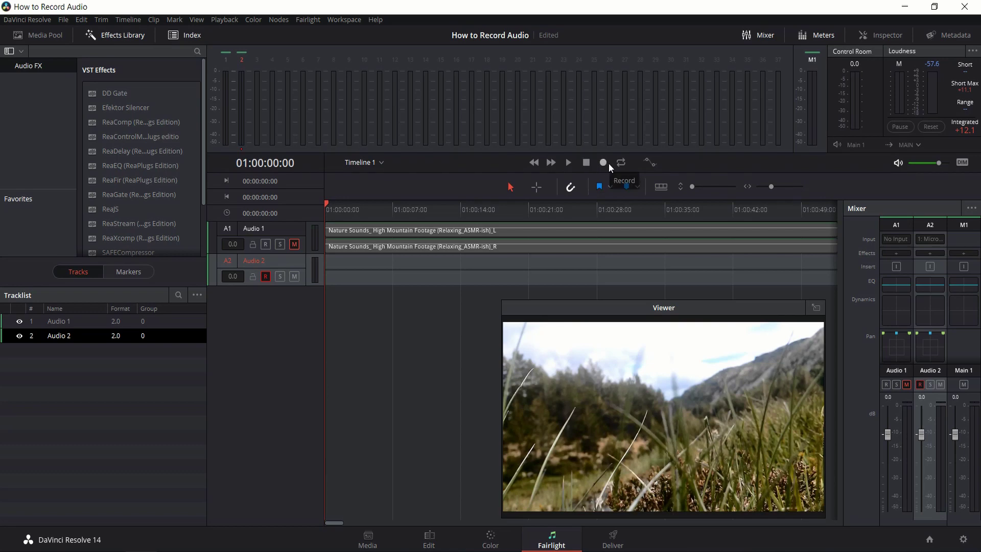
left_click(602, 163)
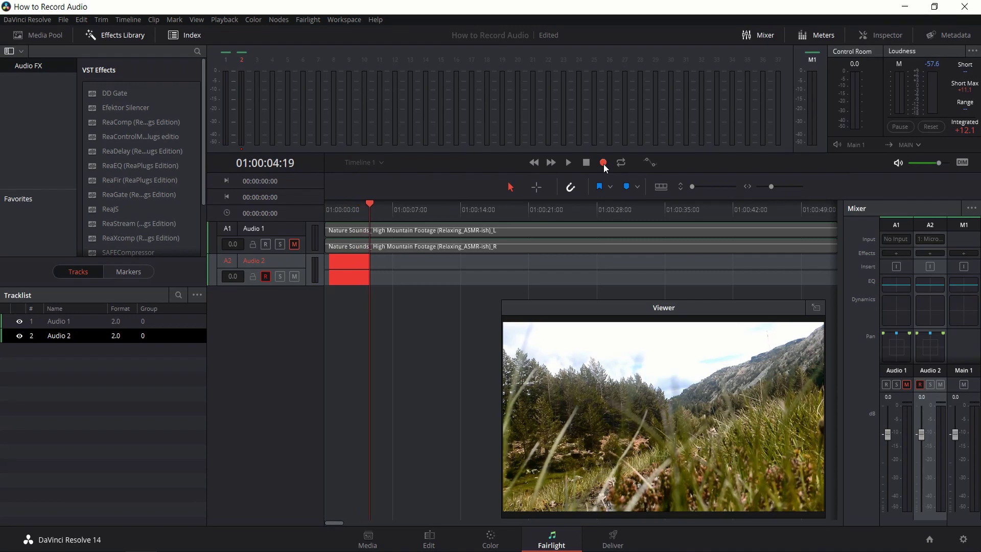
Stop recording, jump to the timeline start, and play back the FL_capture voiceover
left_click(587, 163)
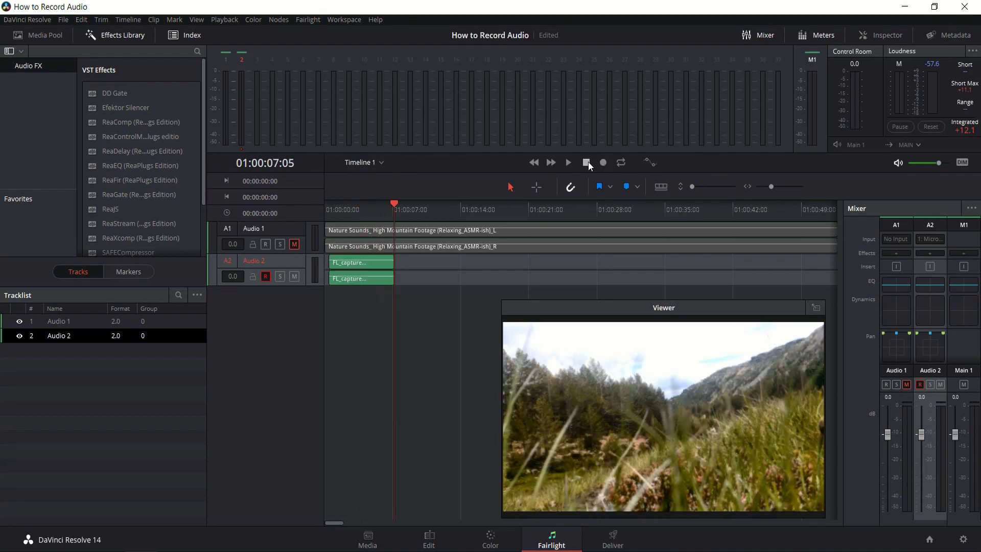
key("Home")
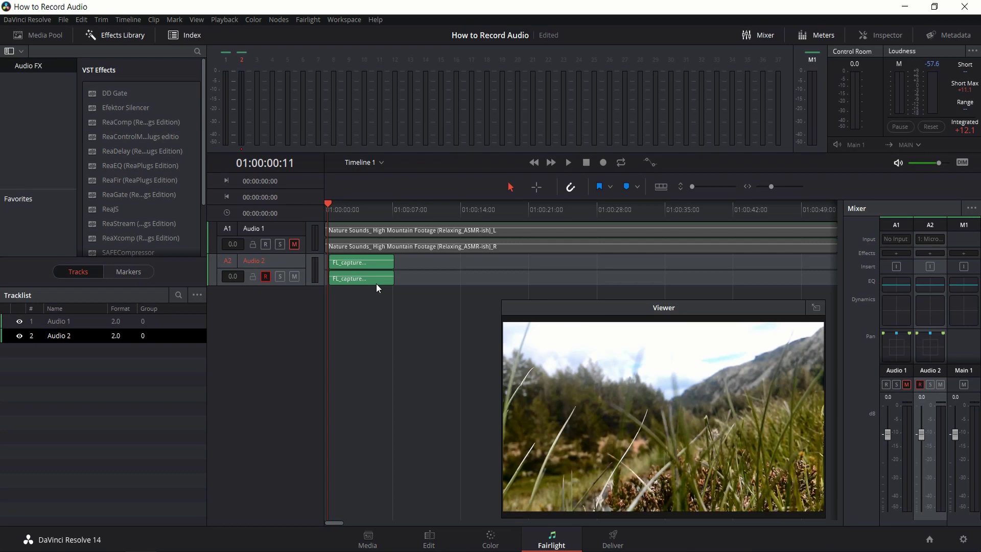
left_click(567, 163)
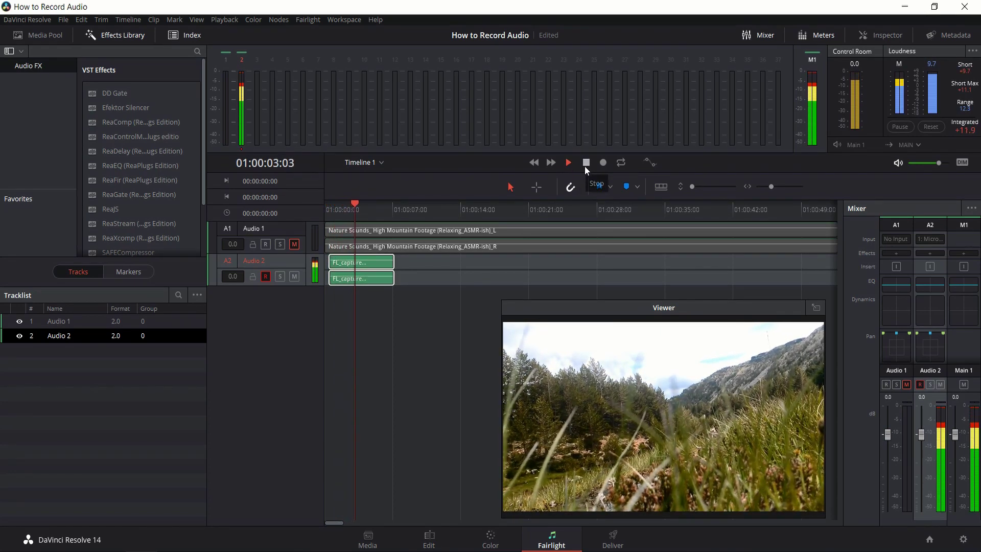
Stop playback of the FL_capture take
left_click(586, 163)
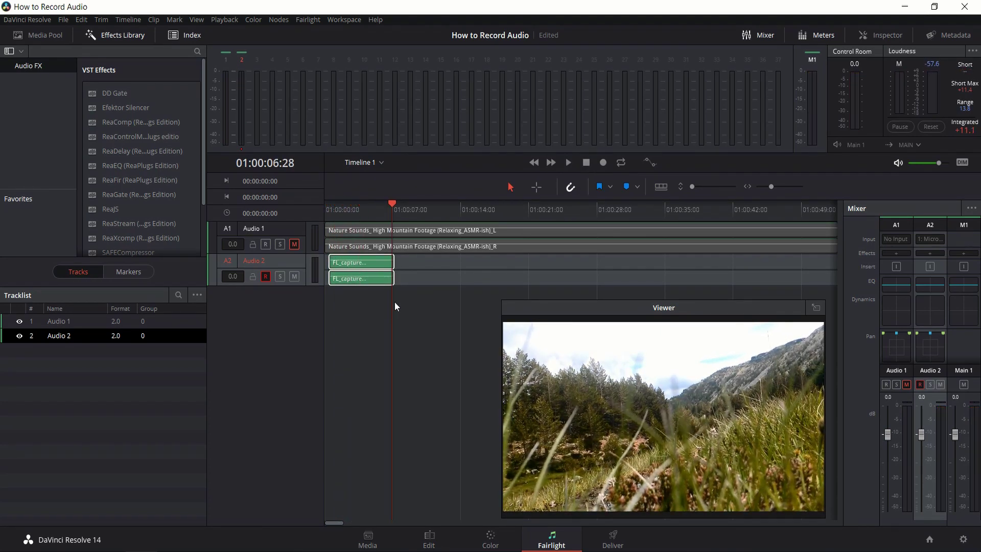